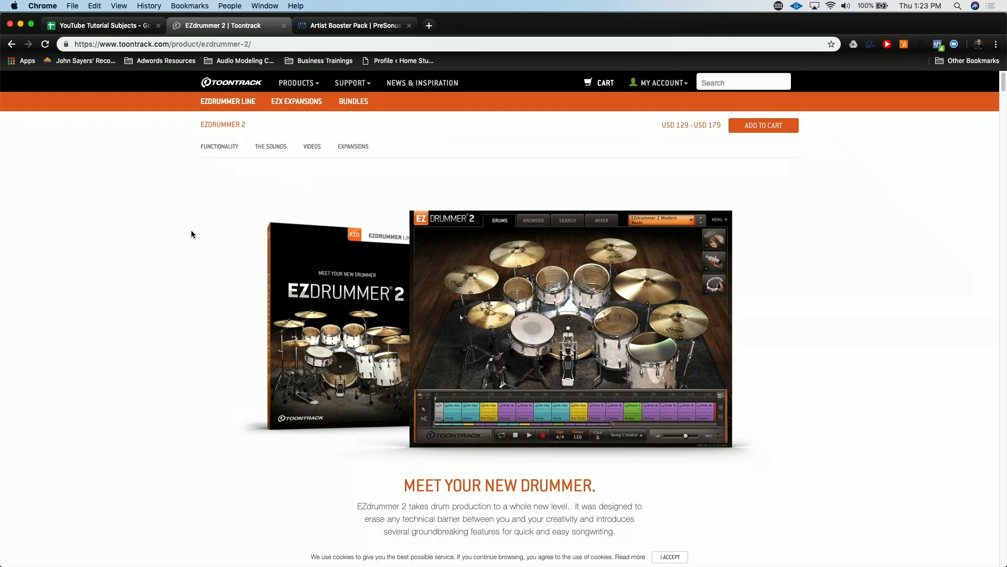
Download the free Mac demo of EZdrummer 2 from its Toontrack product page.
scroll(192, 233, down, 2)
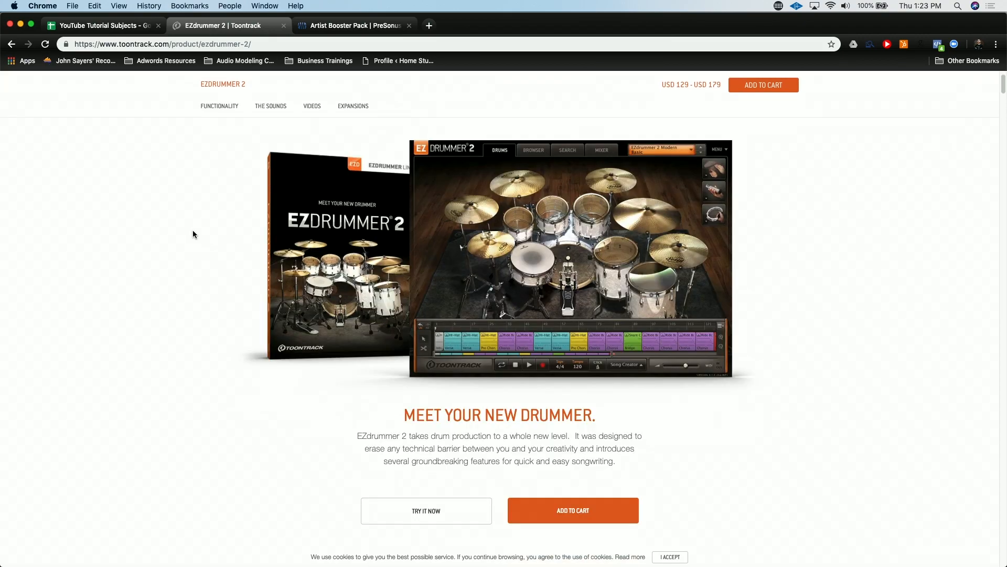
scroll(192, 234, down, 2)
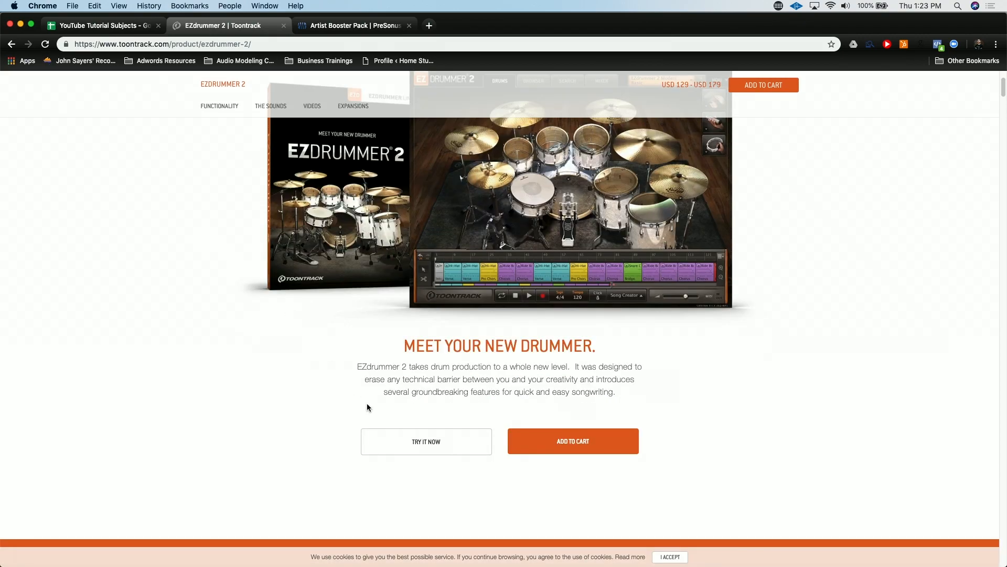
click(453, 445)
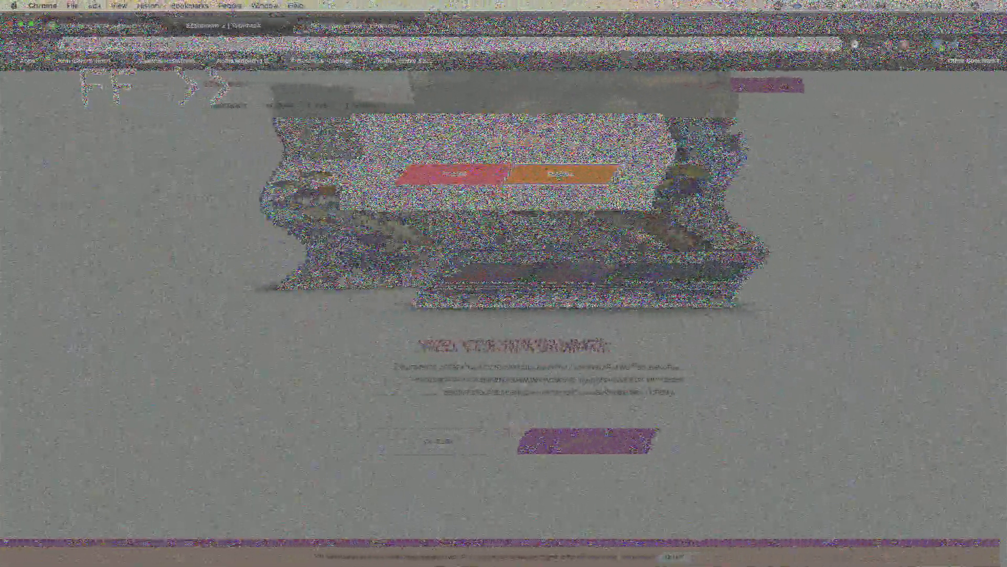
click(556, 174)
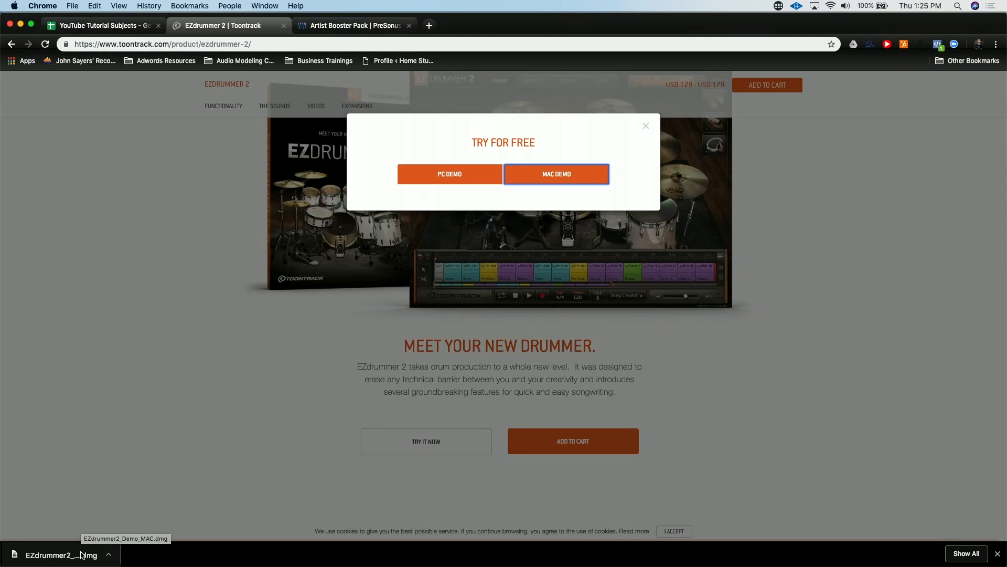
Open the downloaded EZdrummer2_Demo_MAC.dmg, launch its Installer and allow the package's compatibility check to run.
click(81, 554)
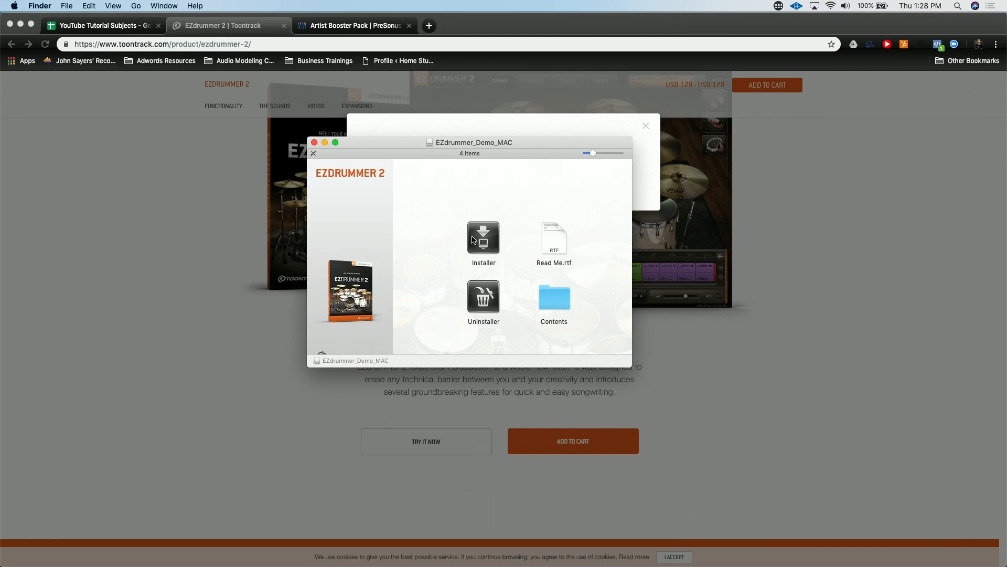
click(475, 241)
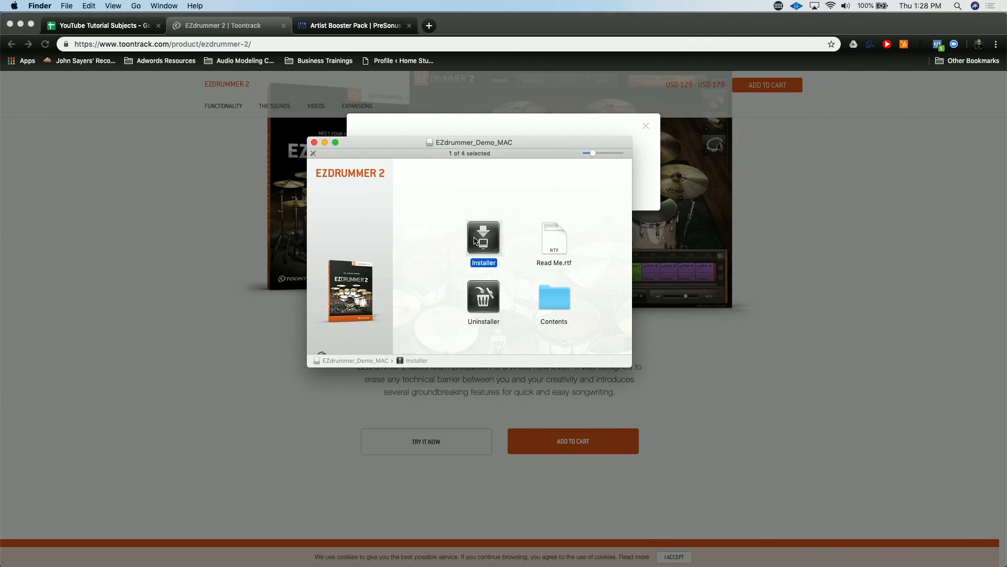
double_click(475, 240)
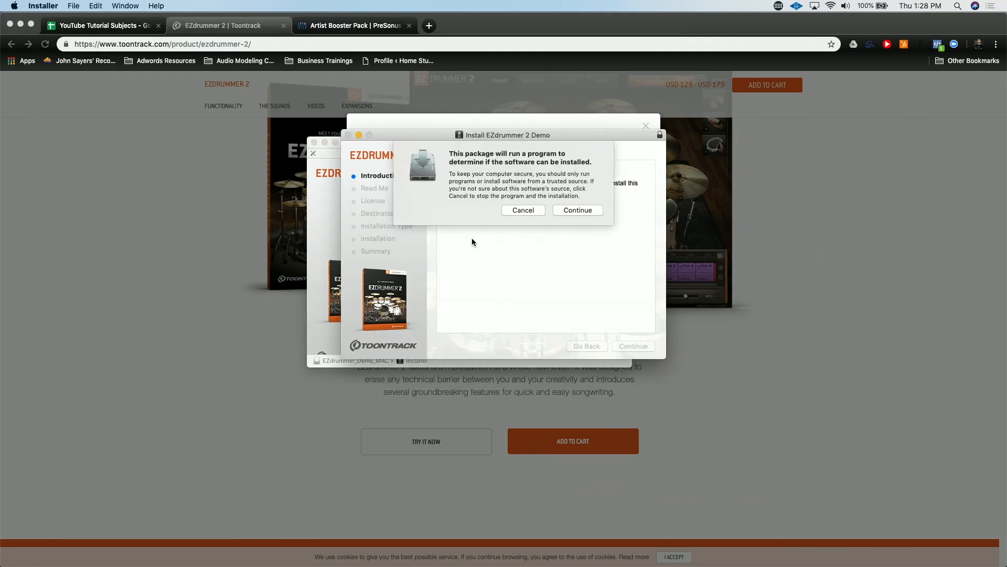
key(Return)
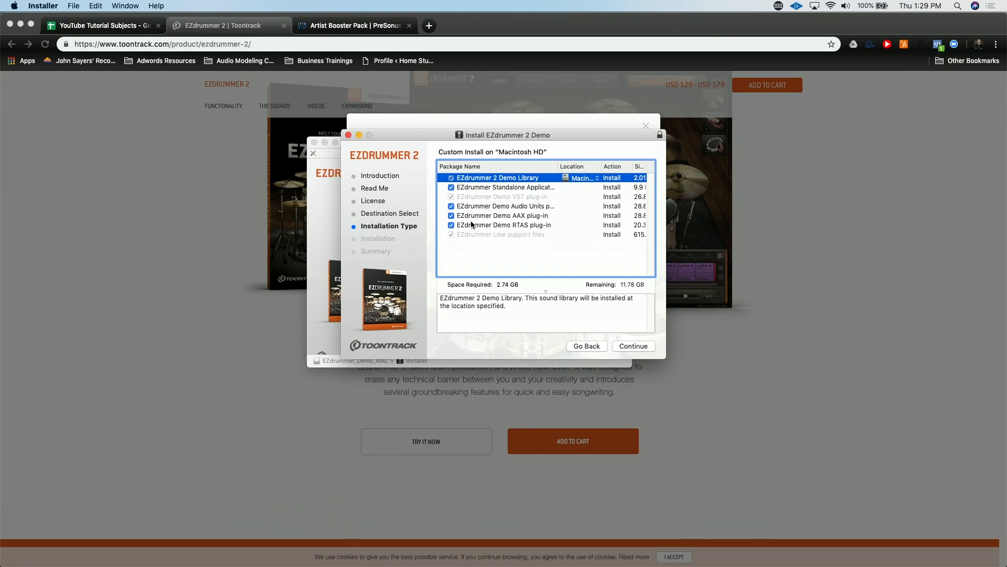
Exclude the EZdrummer Demo RTAS, AAX and Audio Units plug-ins from the custom install.
click(451, 225)
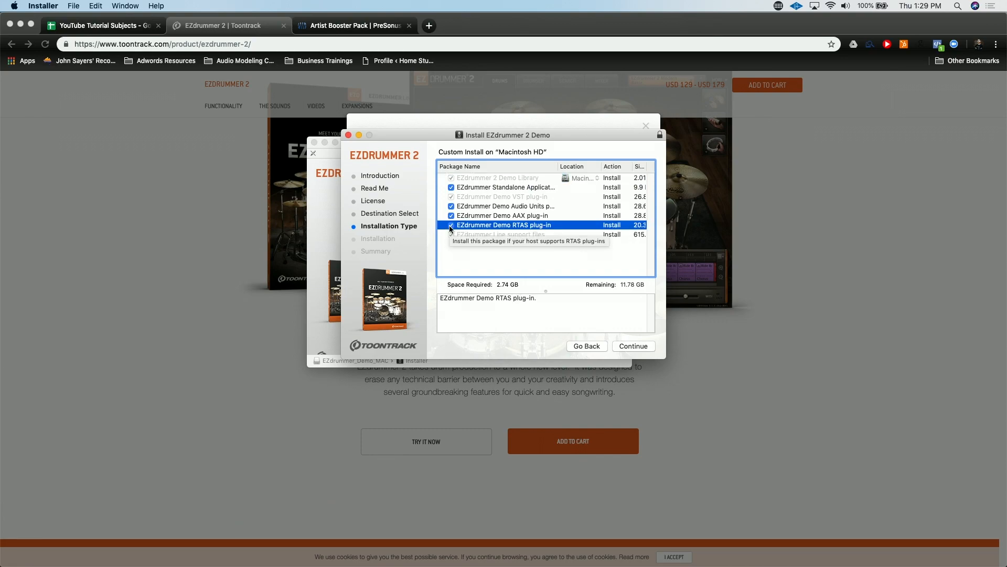
click(450, 226)
click(451, 216)
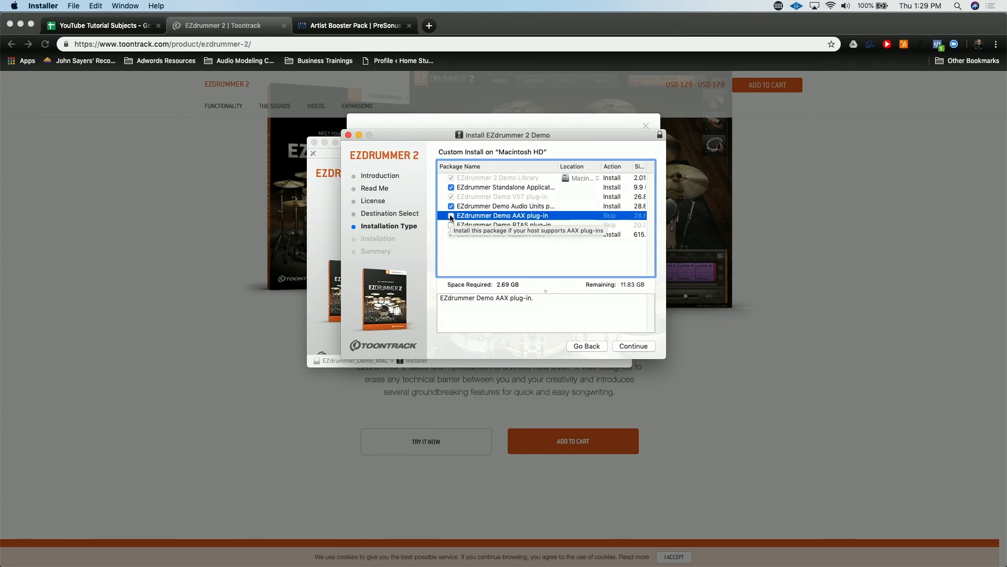
click(451, 206)
click(451, 206)
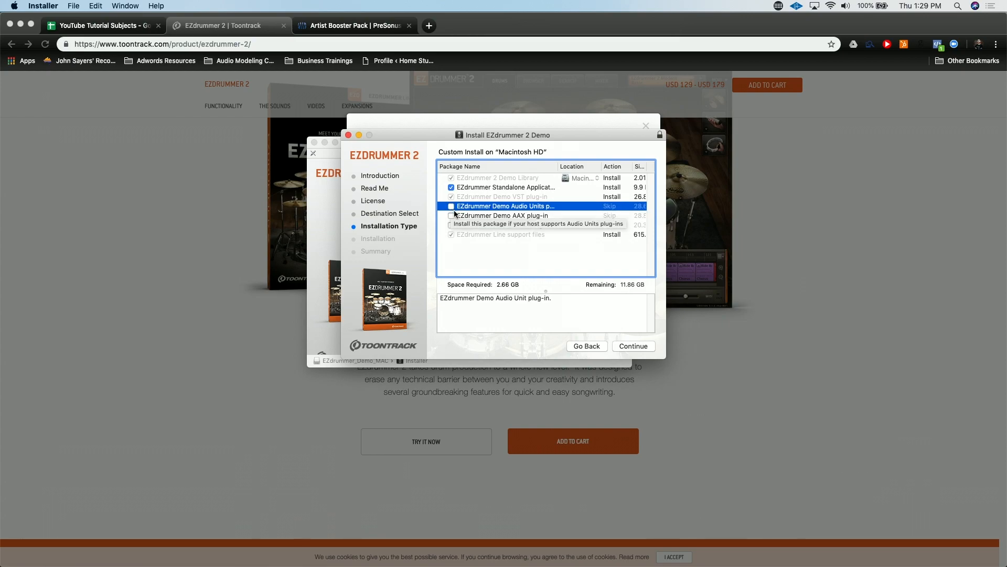
Choose another install location for the EZdrummer 2 Demo Library, complete the installation and close the installer.
click(579, 180)
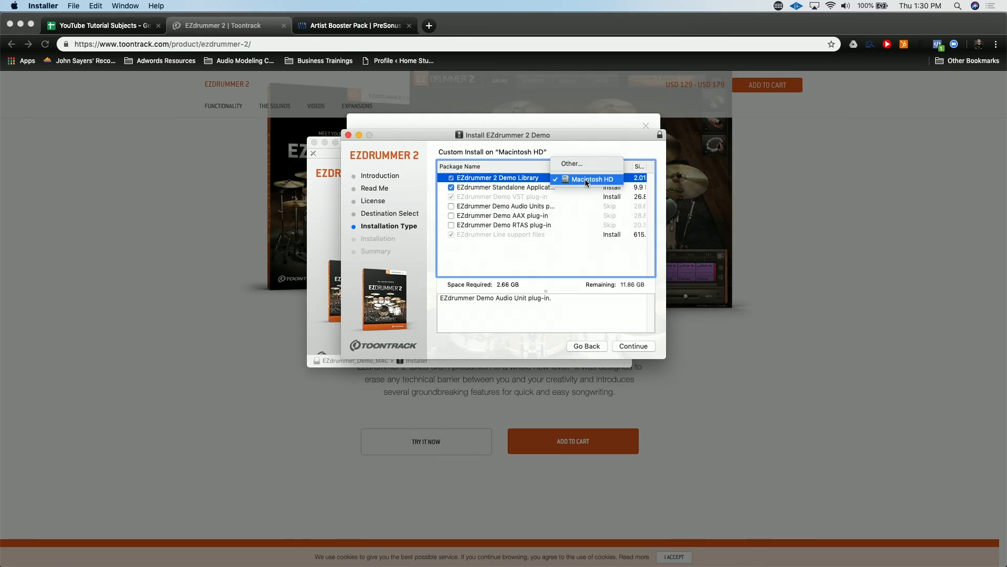
click(572, 163)
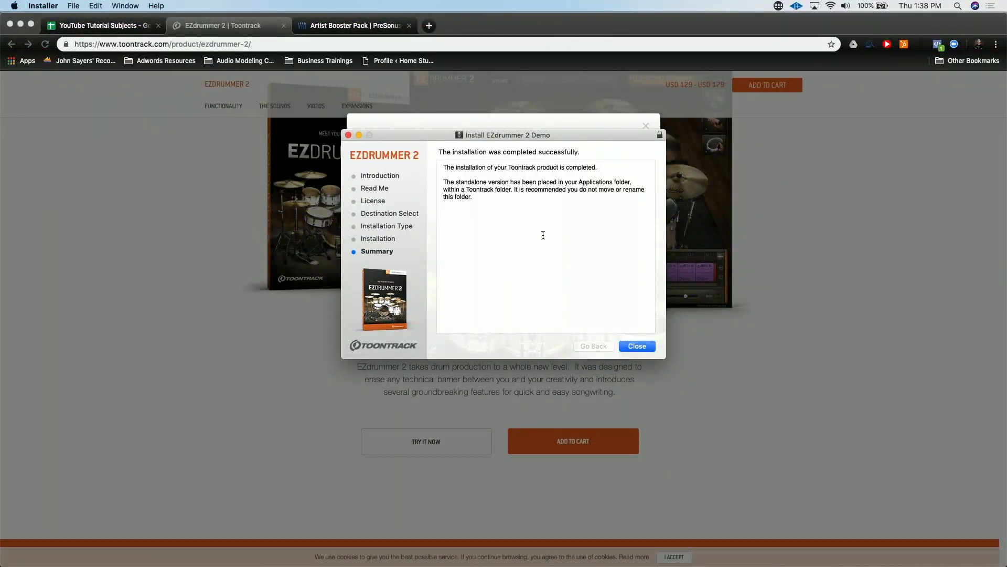
click(638, 345)
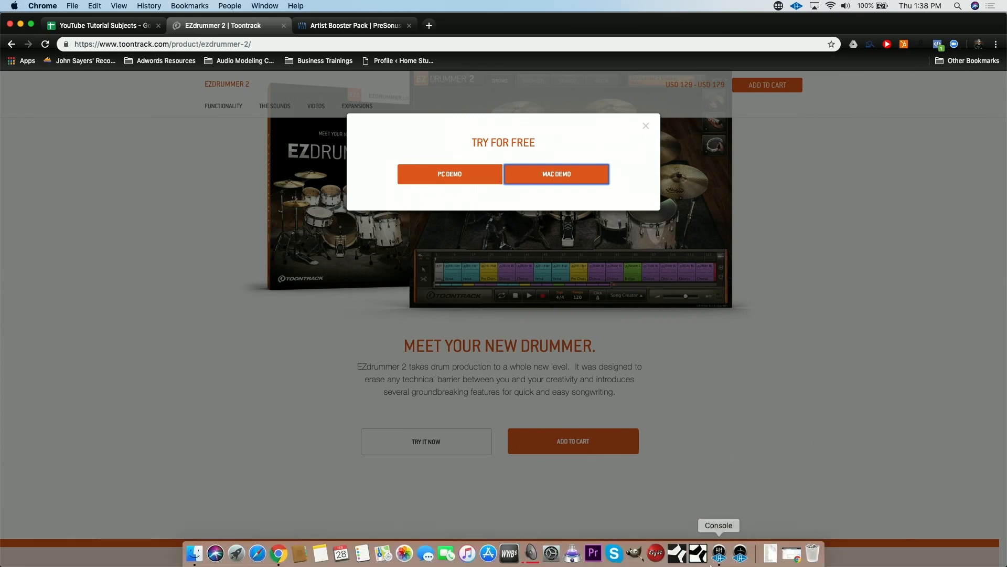
Switch to Studio One and create a new song named EZ Drummer.
click(700, 556)
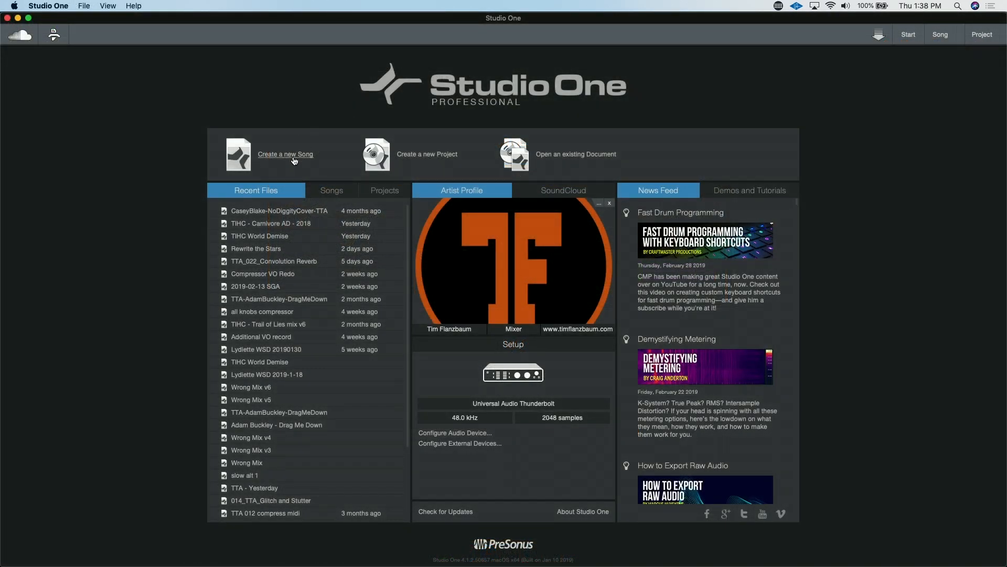
click(294, 158)
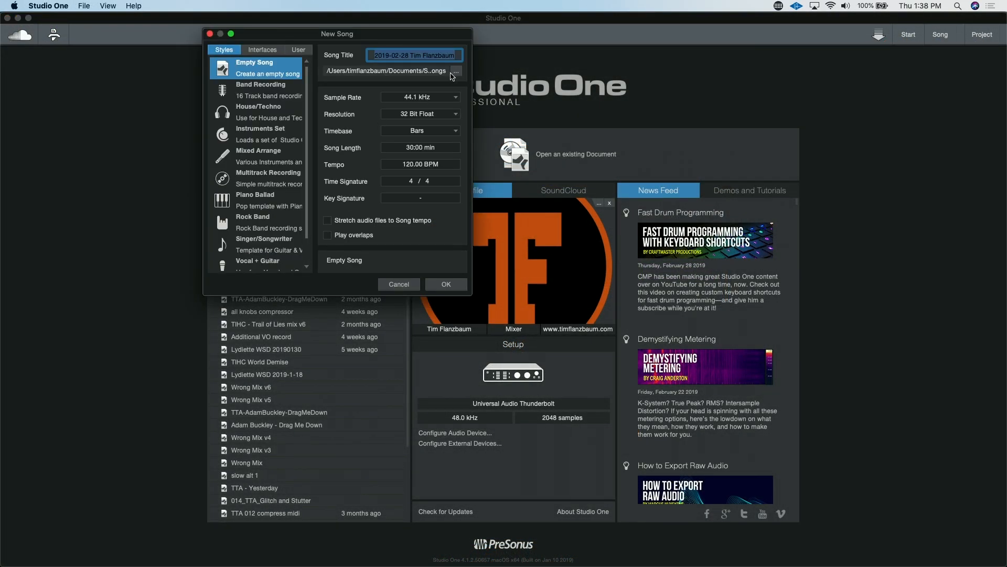
click(465, 282)
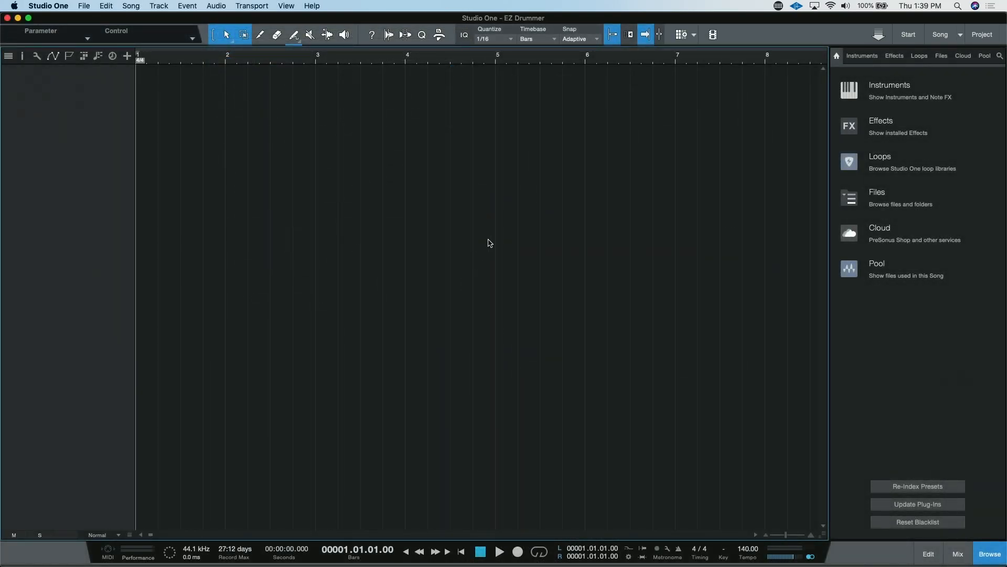
Find EZdrummerDemo among the Toontrack instruments and add it to the song as a new instrument track.
click(899, 89)
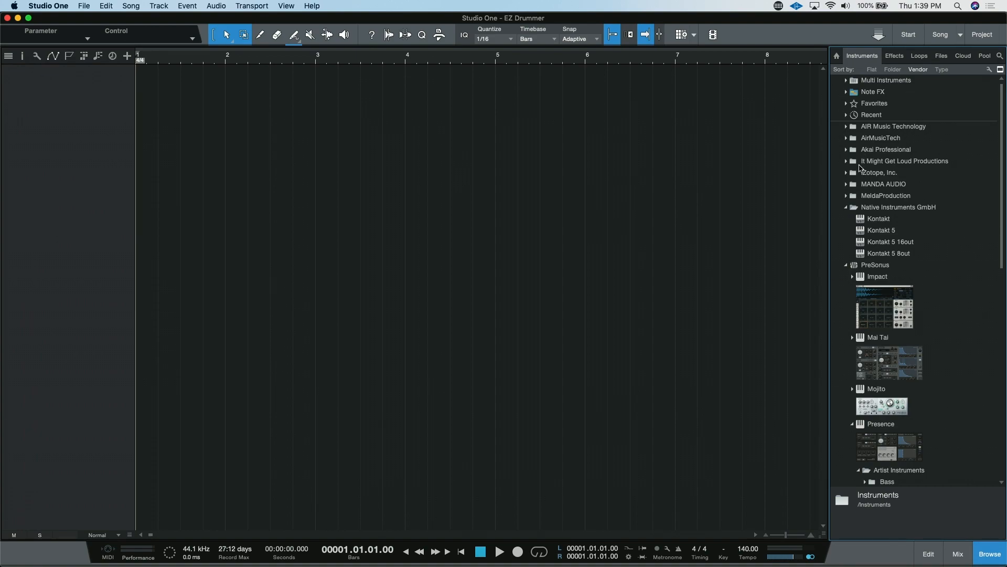
click(847, 207)
click(848, 218)
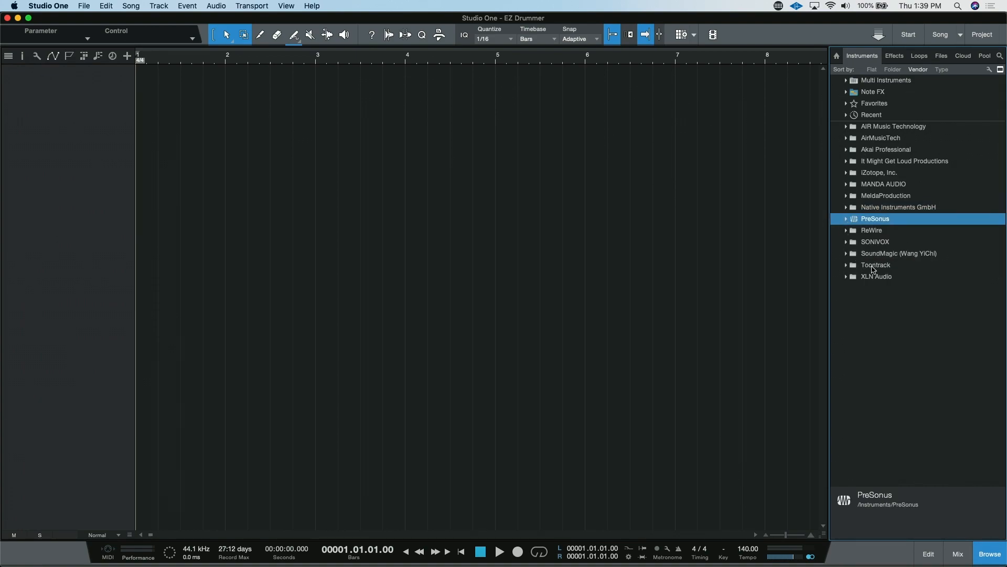
click(846, 265)
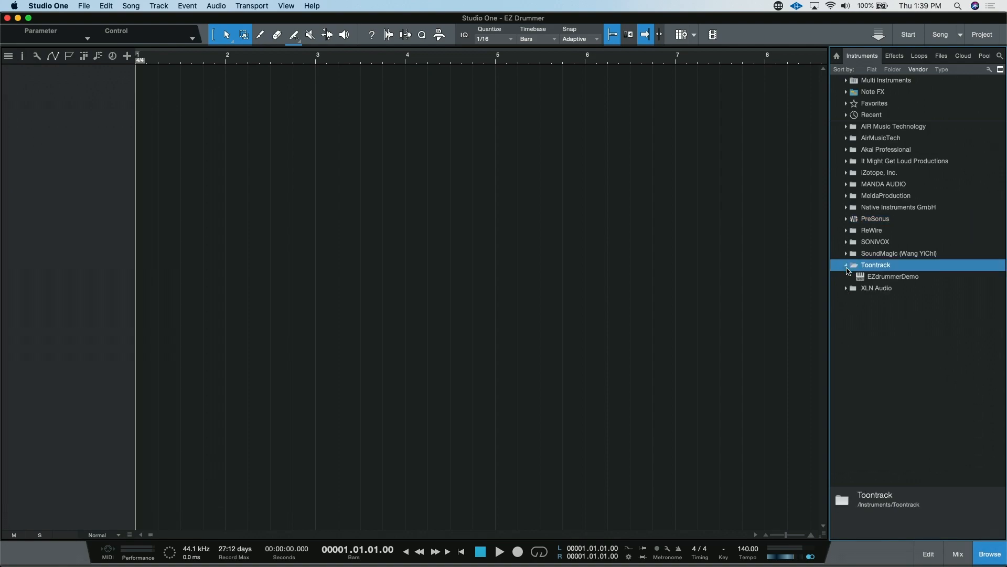
click(909, 278)
drag(909, 279, 174, 144)
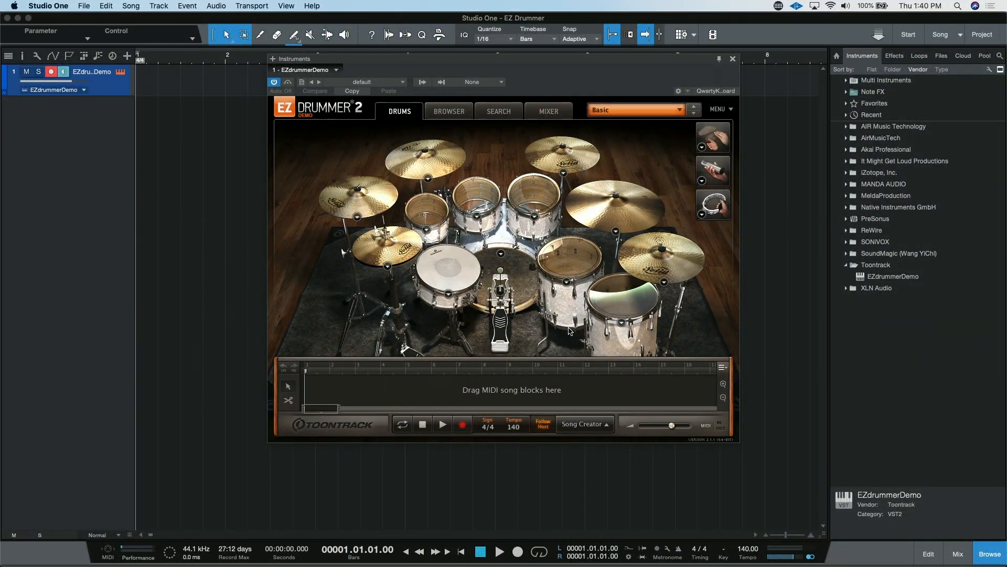
Audition the rack toms and floor toms of the EZdrummer kit.
click(570, 331)
click(429, 217)
click(428, 217)
click(476, 200)
click(534, 200)
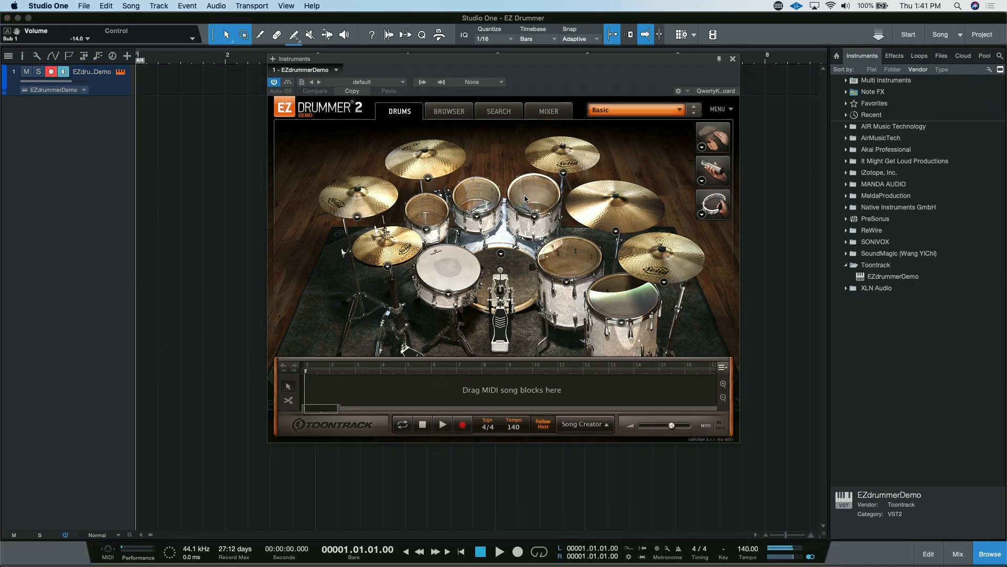
click(635, 315)
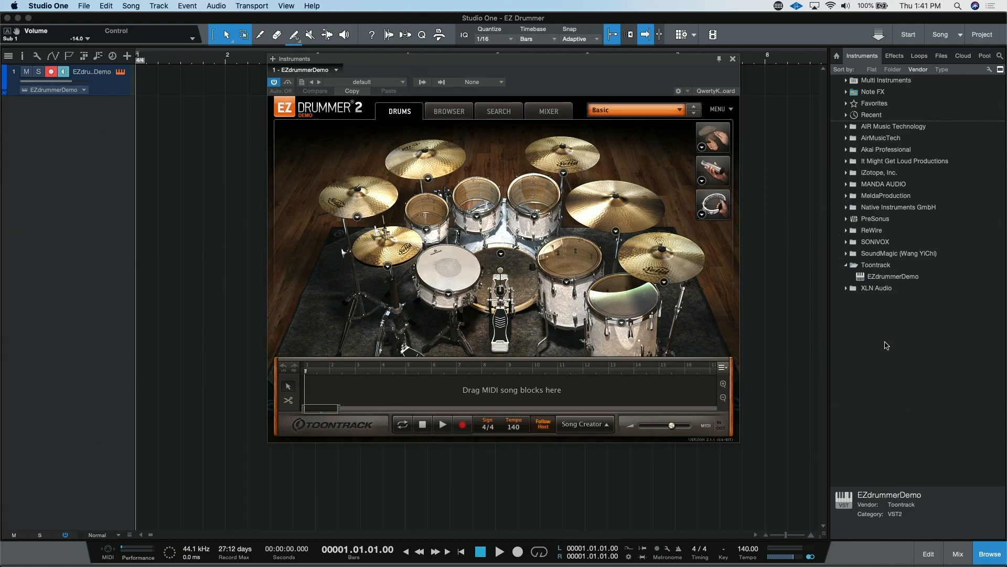
Open the VST plug-in location settings in the Studio One preferences.
key(super+comma)
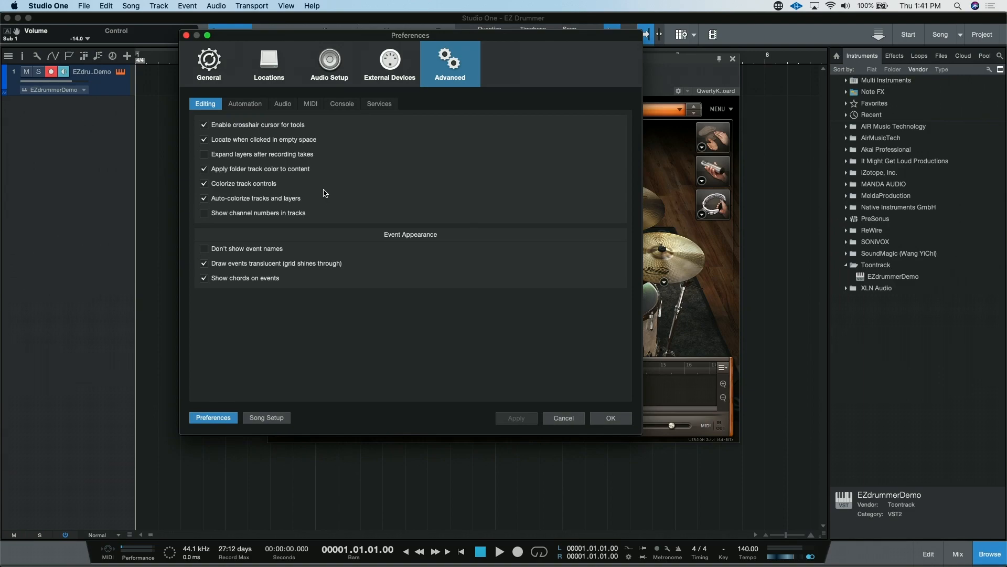
click(274, 66)
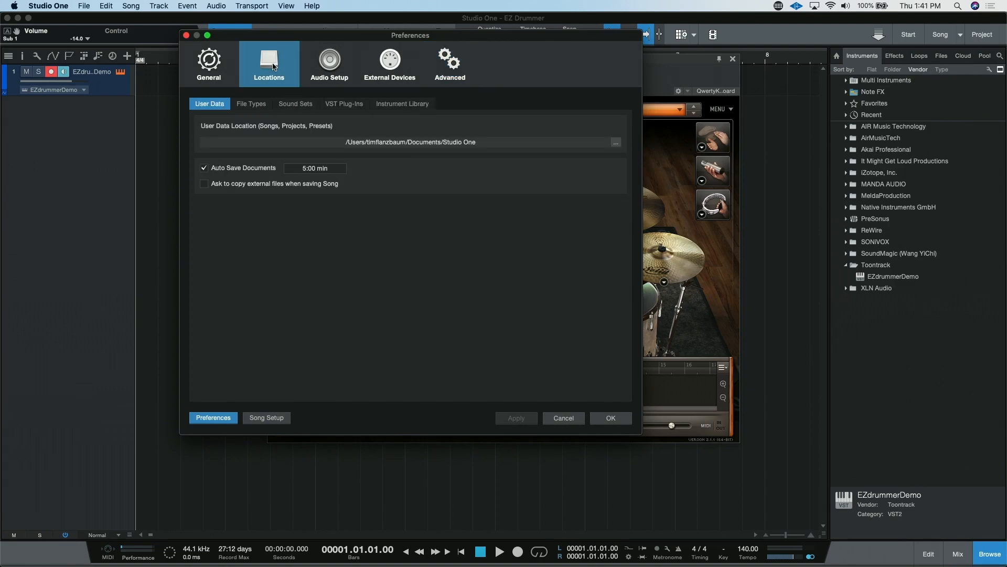
click(335, 106)
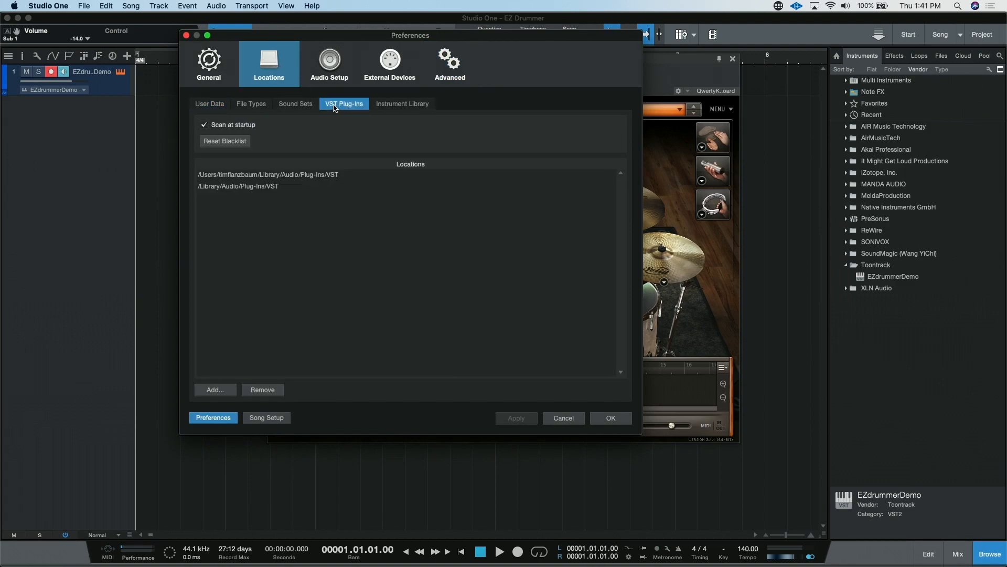